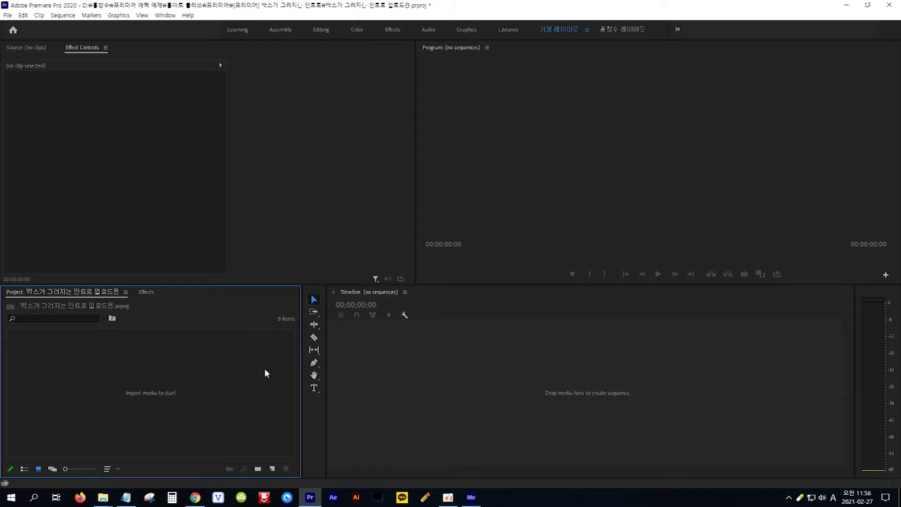
Step: Import clouds.mp4 and place it on the empty timeline to create a sequence from it
{"action": "double_click", "coordinate": [265, 370]}
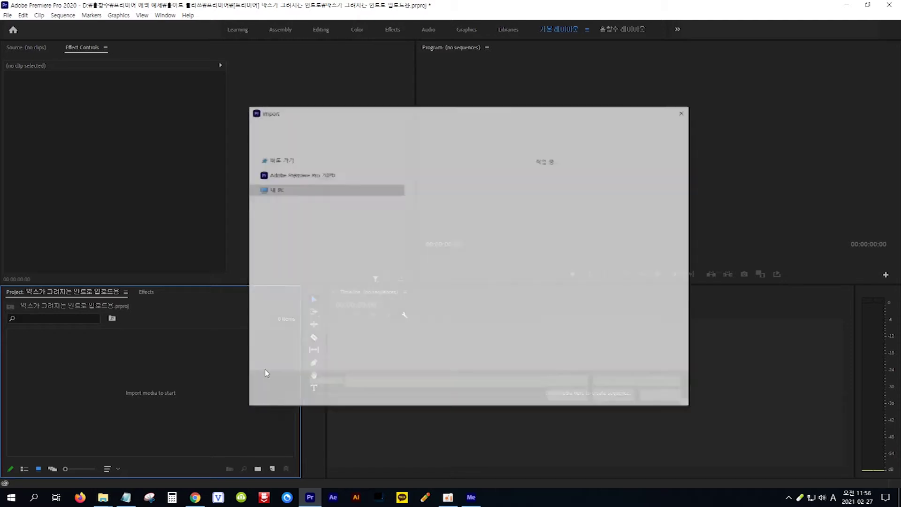
{"action": "left_click", "coordinate": [493, 187]}
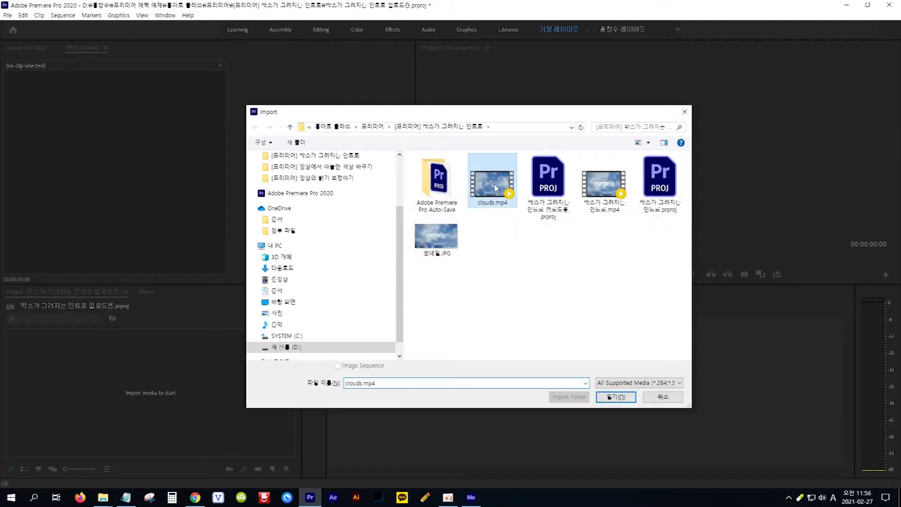
{"action": "left_click", "coordinate": [619, 397]}
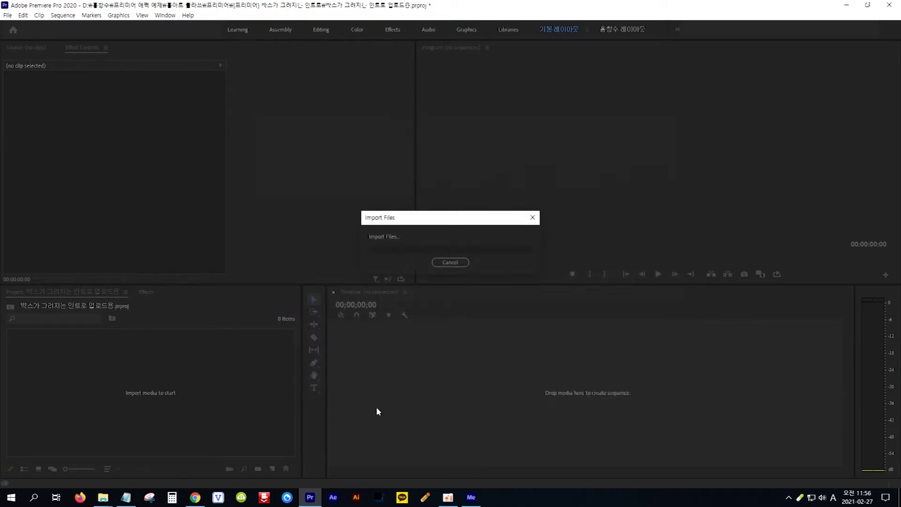
{"action": "left_click_drag", "start_coordinate": [70, 371], "coordinate": [415, 393]}
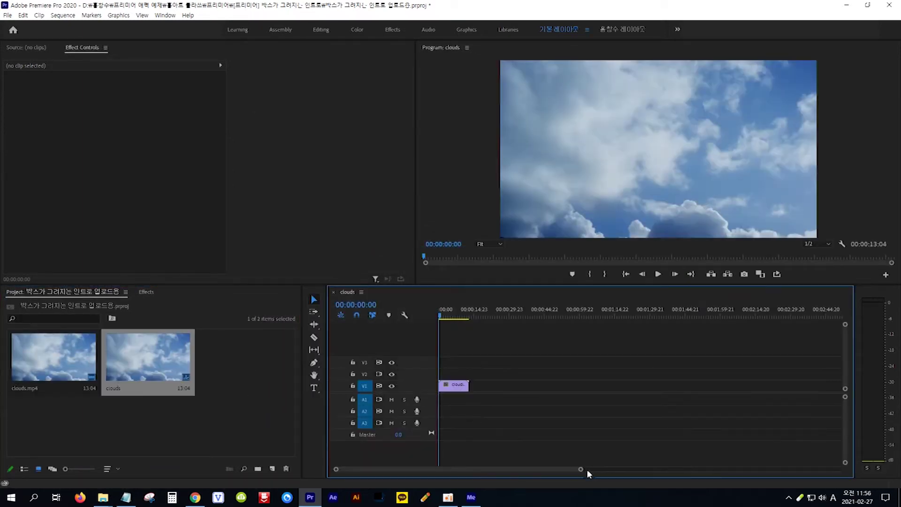
{"action": "left_click_drag", "start_coordinate": [581, 471], "coordinate": [432, 469]}
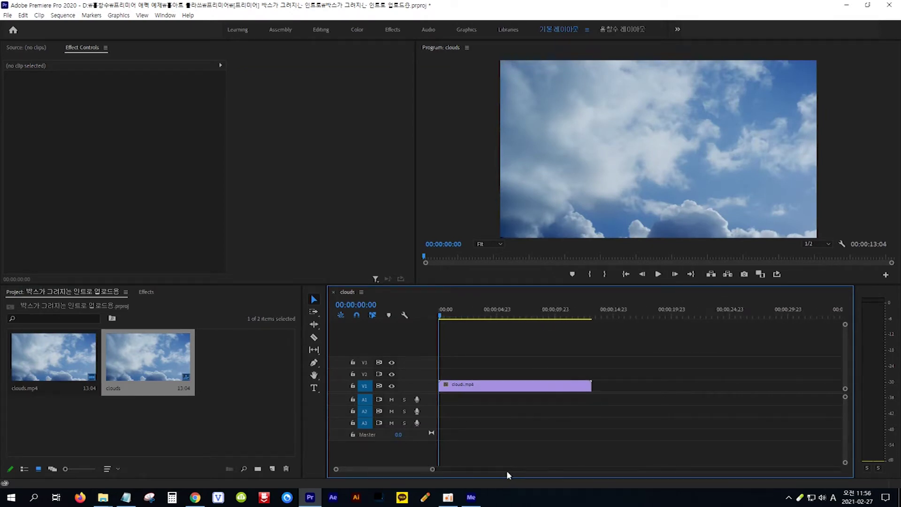
Step: Add the title text "INTRO" across the middle of the clouds video frame
{"action": "left_click", "coordinate": [314, 388]}
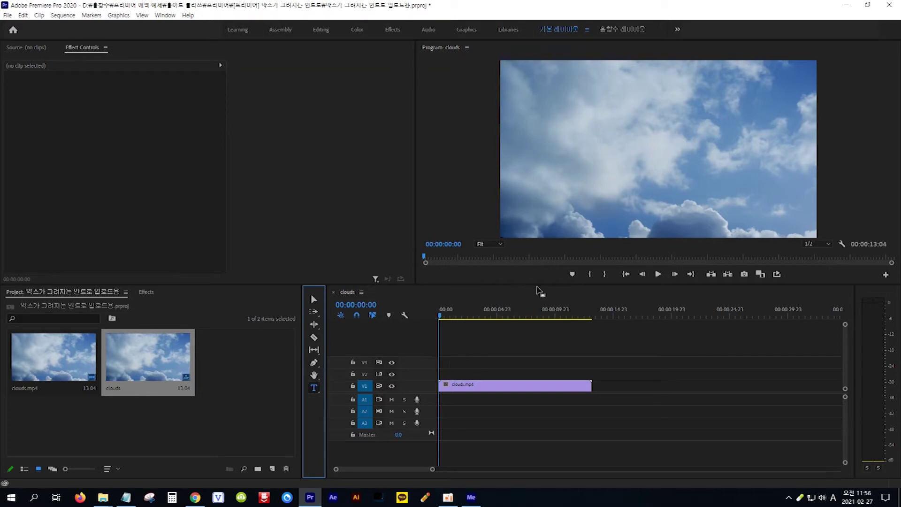
{"action": "left_click", "coordinate": [559, 165]}
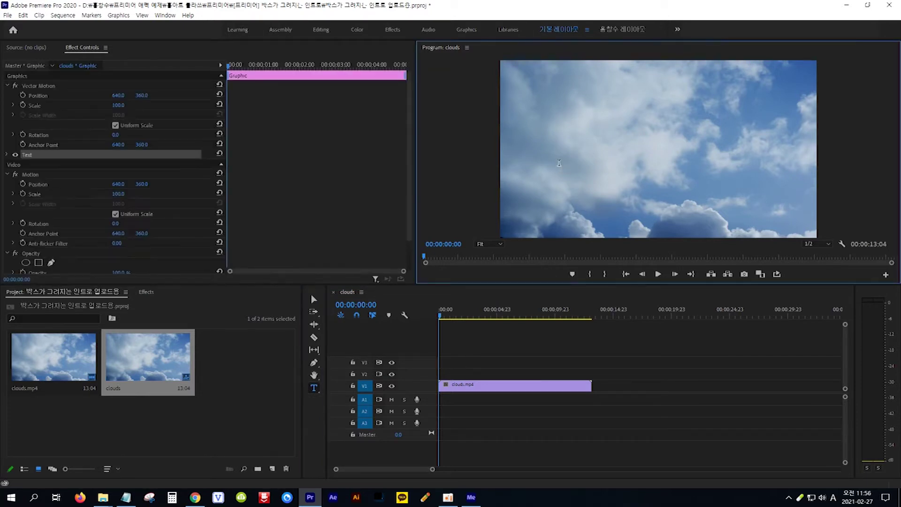
{"action": "type", "text": "INTRO"}
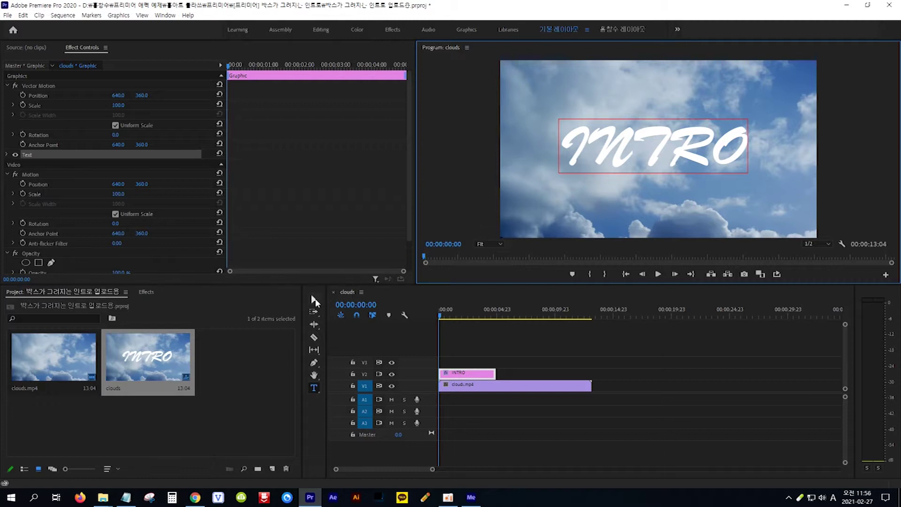
{"action": "left_click", "coordinate": [314, 300]}
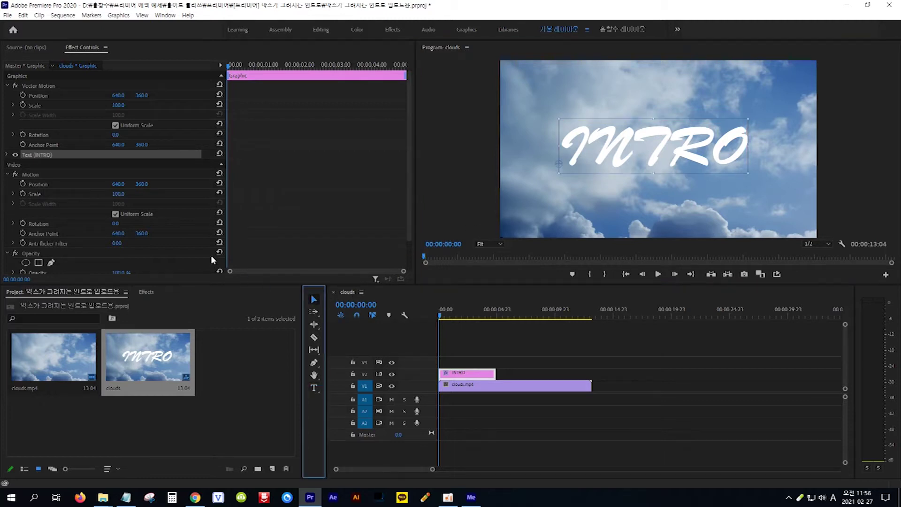
Step: Expand the INTRO text's source settings and look at the list of available fonts
{"action": "left_click", "coordinate": [7, 154]}
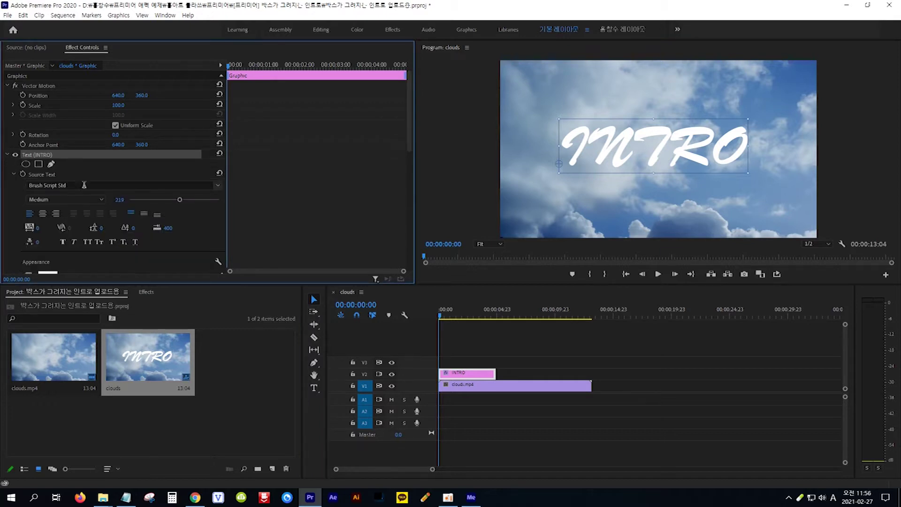
{"action": "left_click", "coordinate": [88, 186]}
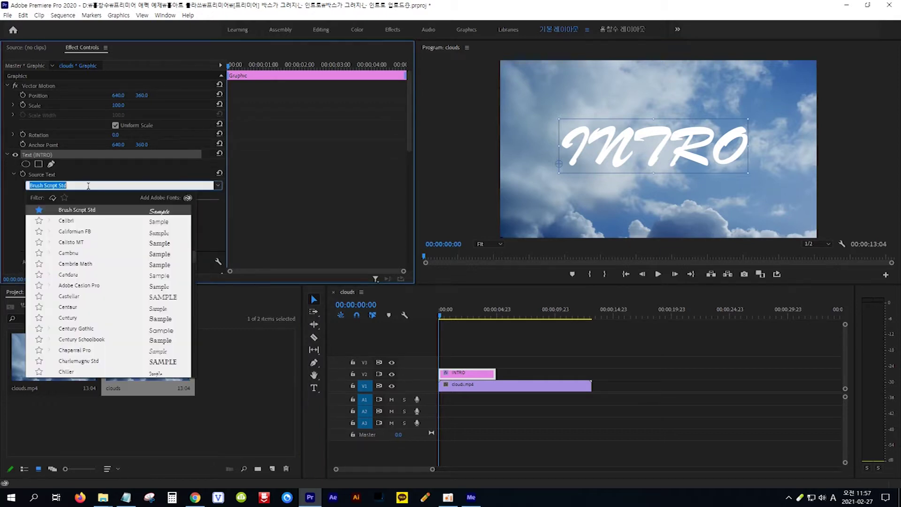
{"action": "left_click", "coordinate": [212, 206]}
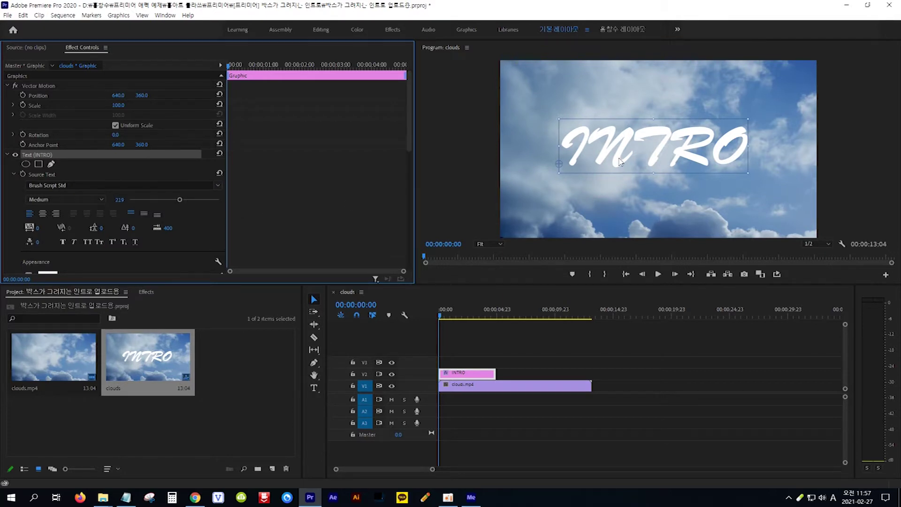
Step: Nudge the INTRO text slightly toward the frame's centre and extend its clip to the end of the clouds clip
{"action": "left_click", "coordinate": [620, 162]}
{"action": "mouse_move", "coordinate": [620, 162]}
{"action": "left_mouse_down"}
{"action": "mouse_move", "coordinate": [609, 168]}
{"action": "mouse_move", "coordinate": [622, 168]}
{"action": "left_mouse_up"}
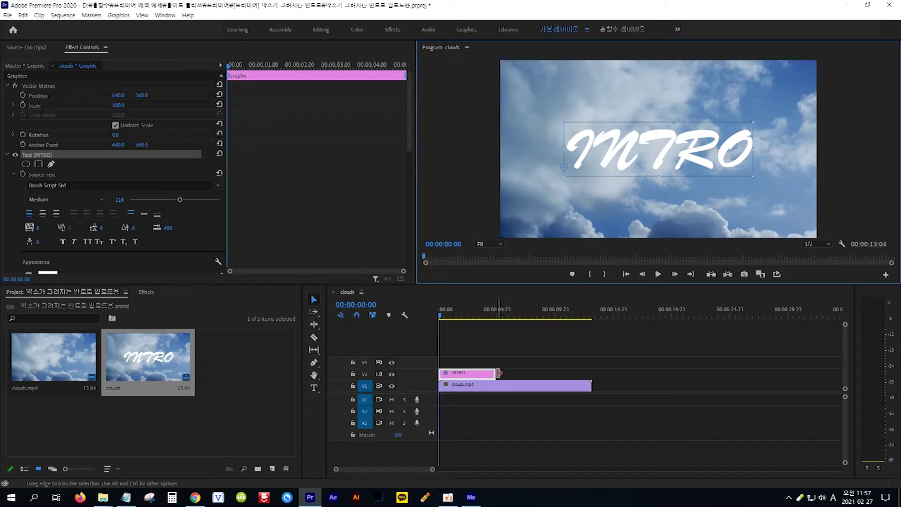
{"action": "left_click_drag", "start_coordinate": [500, 369], "coordinate": [589, 374]}
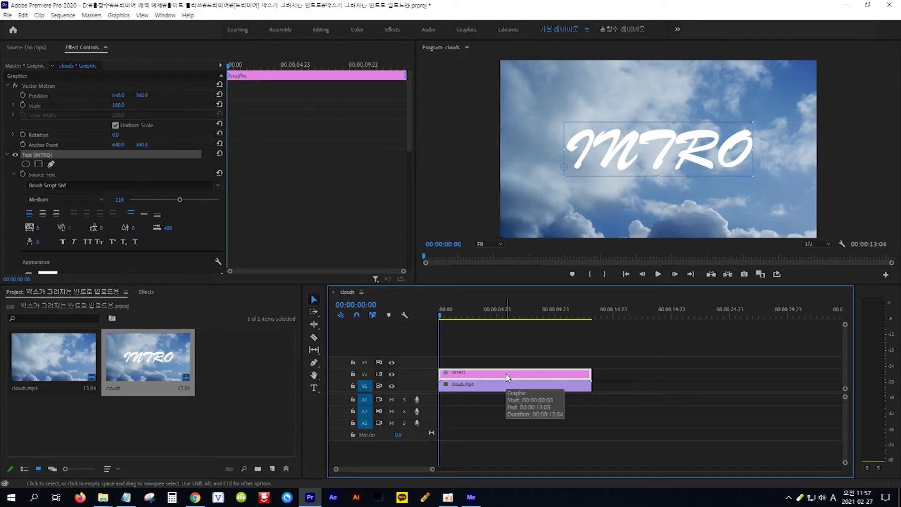
Step: With no clip selected, draw a rectangle around the INTRO text as a separate graphic using the Rectangle Tool
{"action": "left_click", "coordinate": [515, 347]}
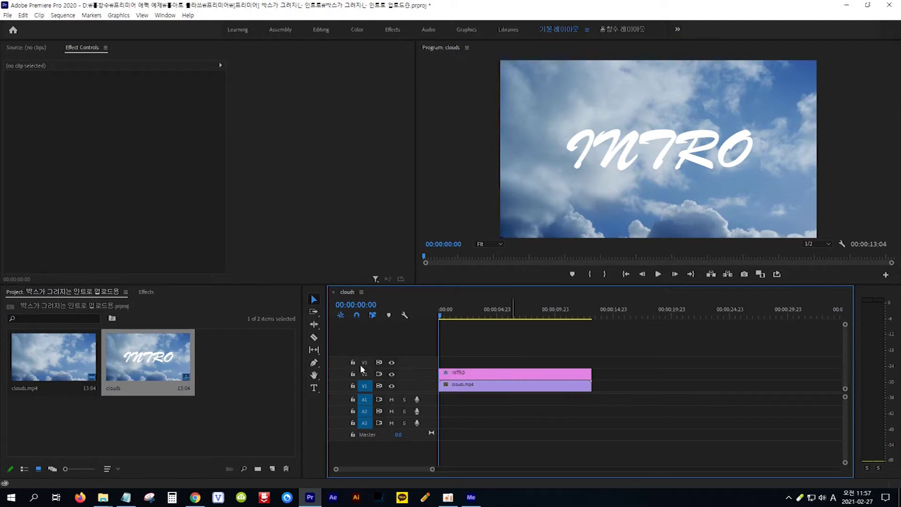
{"action": "left_click", "coordinate": [314, 364]}
{"action": "left_click", "coordinate": [314, 363]}
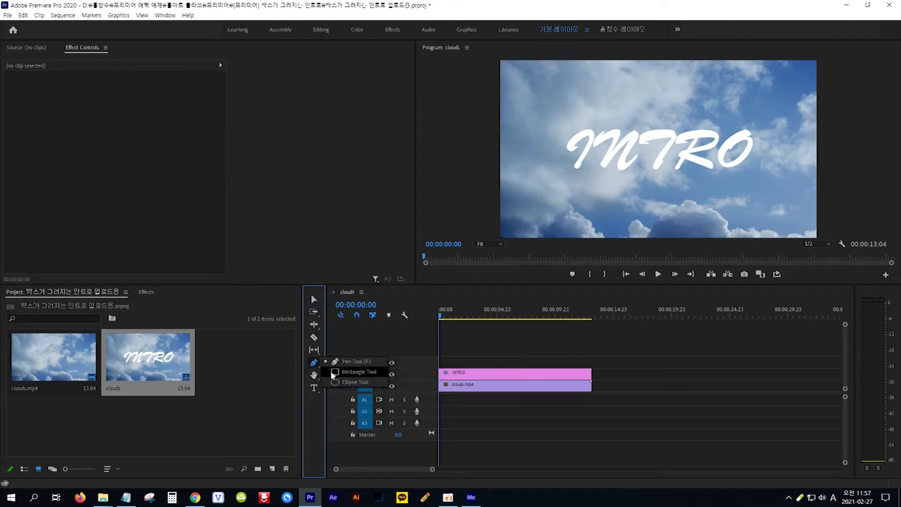
{"action": "left_click", "coordinate": [357, 373]}
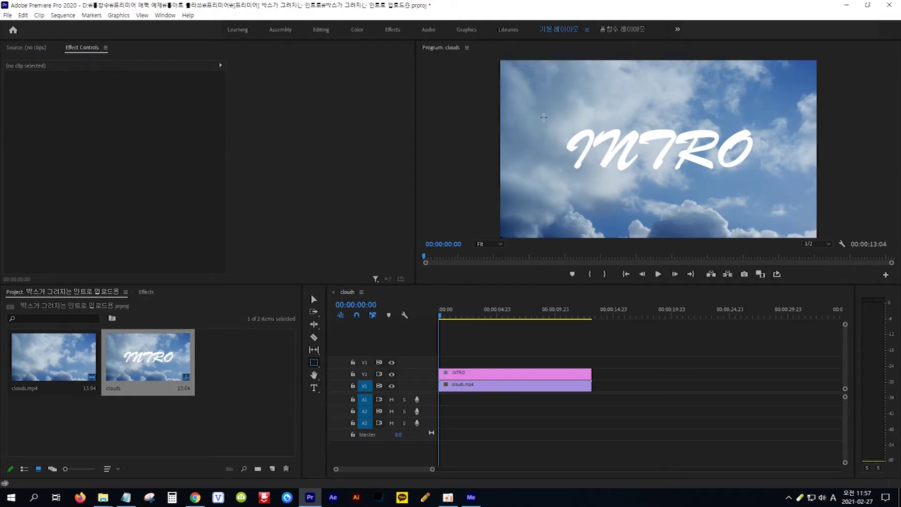
{"action": "mouse_move", "coordinate": [543, 117]}
{"action": "left_mouse_down"}
{"action": "mouse_move", "coordinate": [659, 160]}
{"action": "mouse_move", "coordinate": [772, 182]}
{"action": "left_mouse_up"}
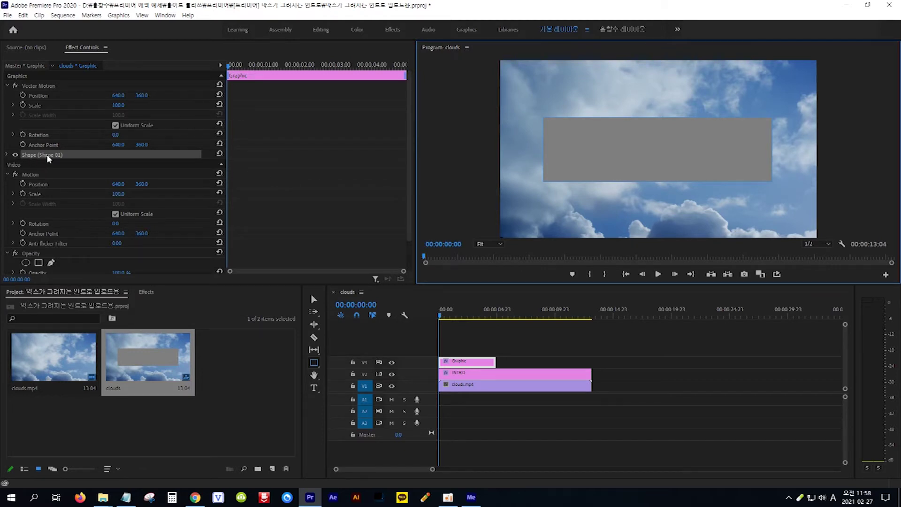
Step: Turn off the rectangle's fill and give it a white stroke with a width of 6.0
{"action": "left_click", "coordinate": [9, 156]}
{"action": "left_click", "coordinate": [9, 155]}
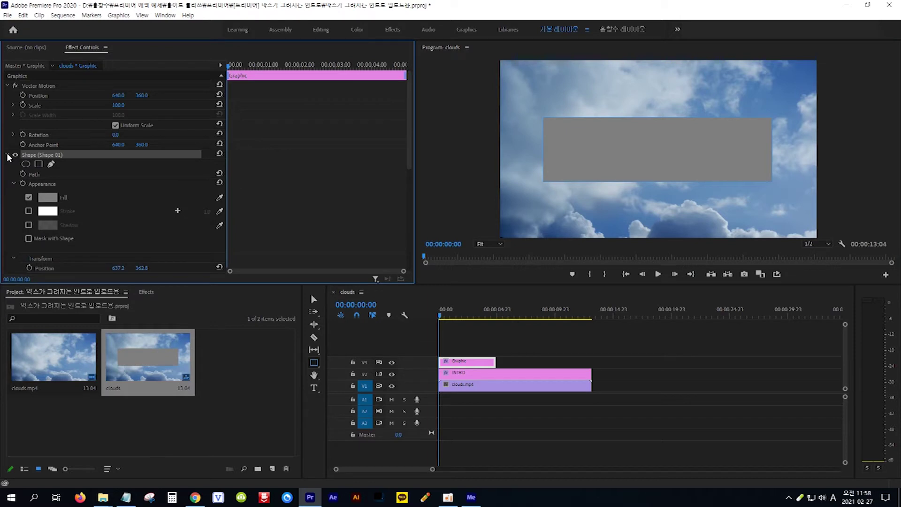
{"action": "left_click", "coordinate": [28, 198]}
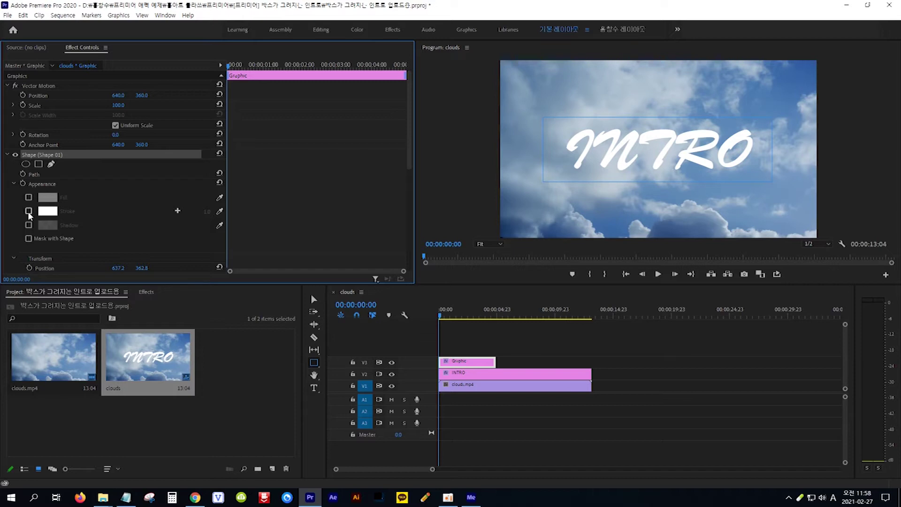
{"action": "left_click", "coordinate": [29, 212]}
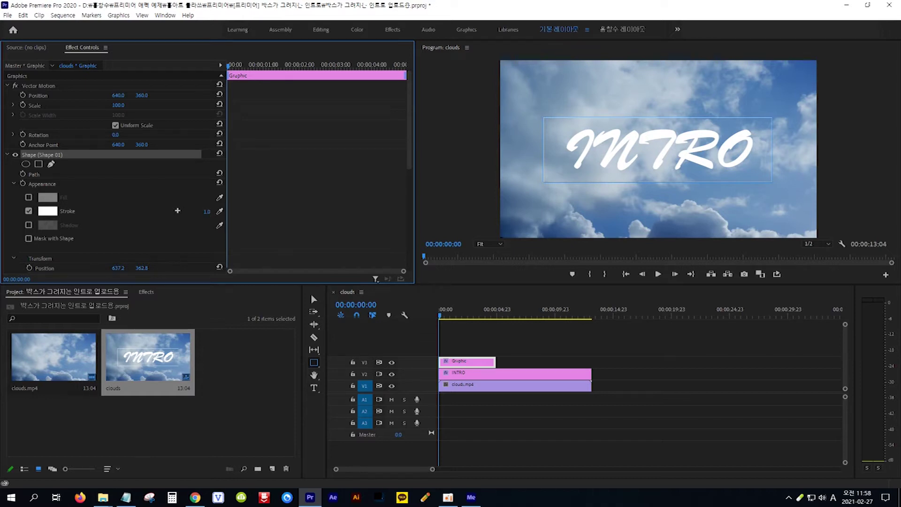
{"action": "mouse_move", "coordinate": [206, 212]}
{"action": "left_mouse_down"}
{"action": "mouse_move", "coordinate": [226, 212]}
{"action": "mouse_move", "coordinate": [208, 212]}
{"action": "left_mouse_up"}
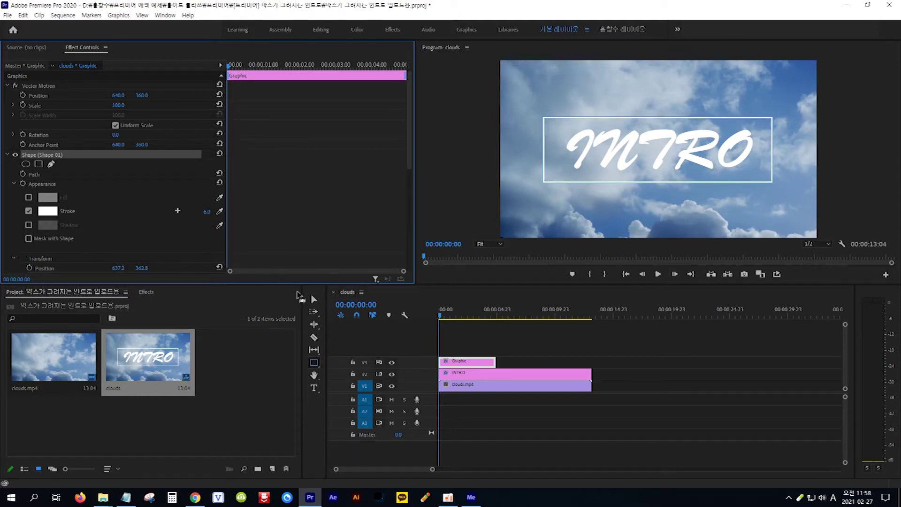
Step: Fit the outline box around INTRO by shifting and widening it, and extend its clip to the end of the clouds clip
{"action": "left_click", "coordinate": [315, 300]}
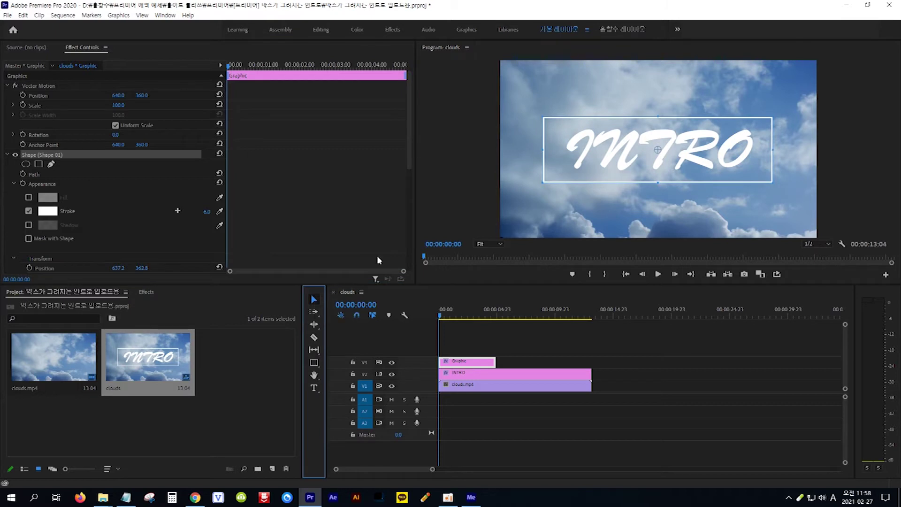
{"action": "left_click_drag", "start_coordinate": [601, 187], "coordinate": [604, 184]}
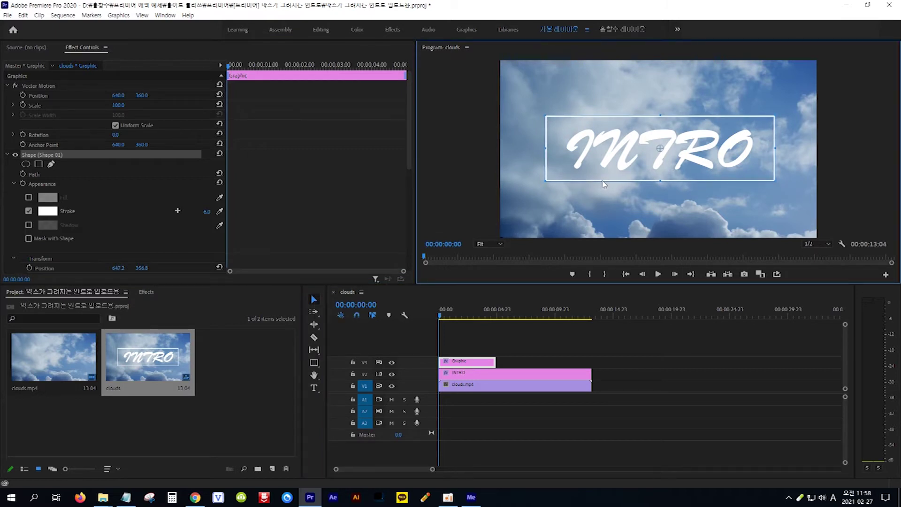
{"action": "left_click_drag", "start_coordinate": [546, 147], "coordinate": [537, 148]}
{"action": "left_click_drag", "start_coordinate": [775, 148], "coordinate": [780, 148]}
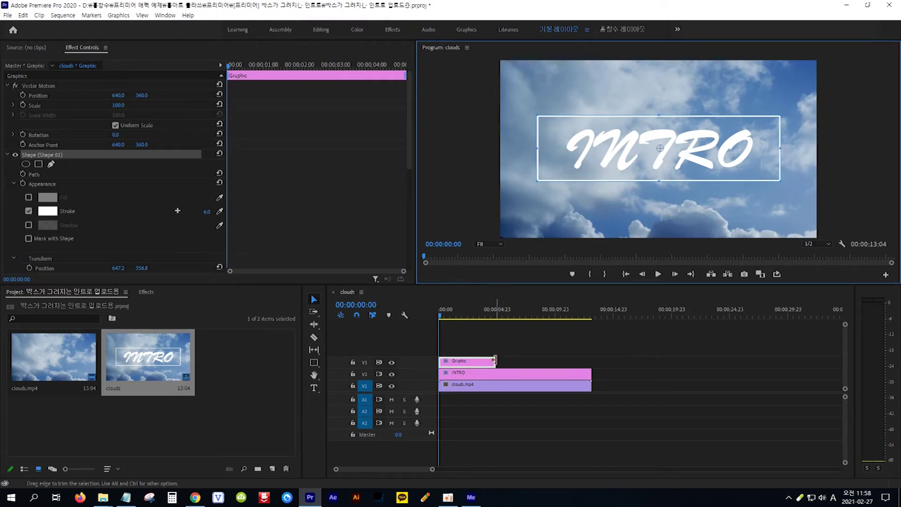
{"action": "left_click_drag", "start_coordinate": [493, 361], "coordinate": [591, 361]}
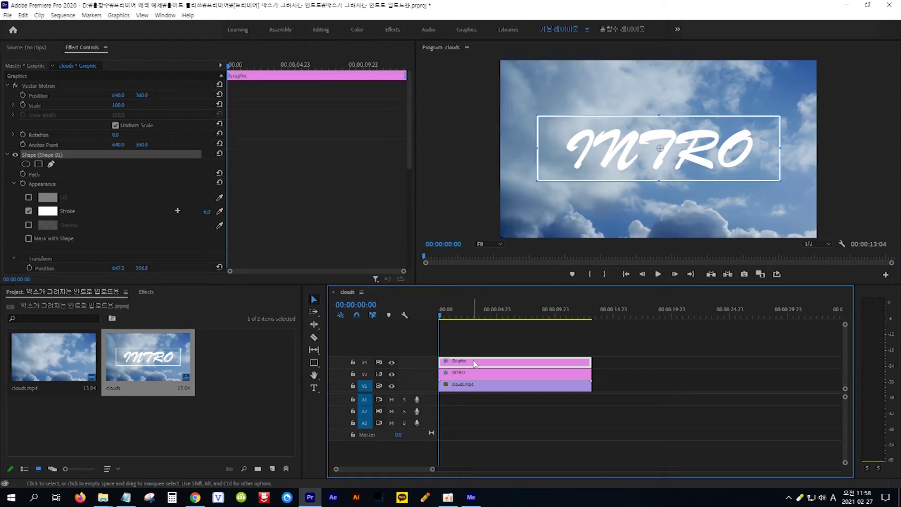
Step: Find the Radial Wipe video effect using the word RADIAL copied from Notepad, and apply it to the rectangle graphic on V3
{"action": "left_click", "coordinate": [123, 500]}
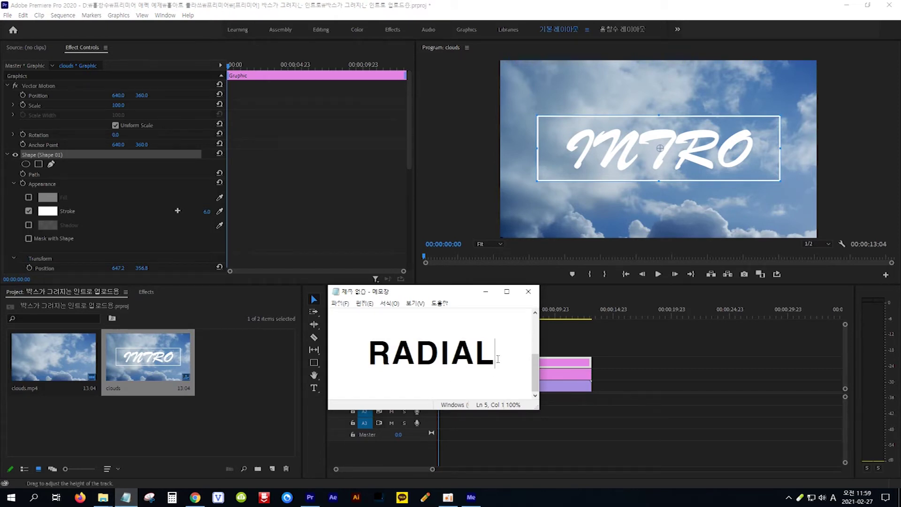
{"action": "left_click_drag", "start_coordinate": [498, 361], "coordinate": [367, 359]}
{"action": "key", "text": "ctrl+c"}
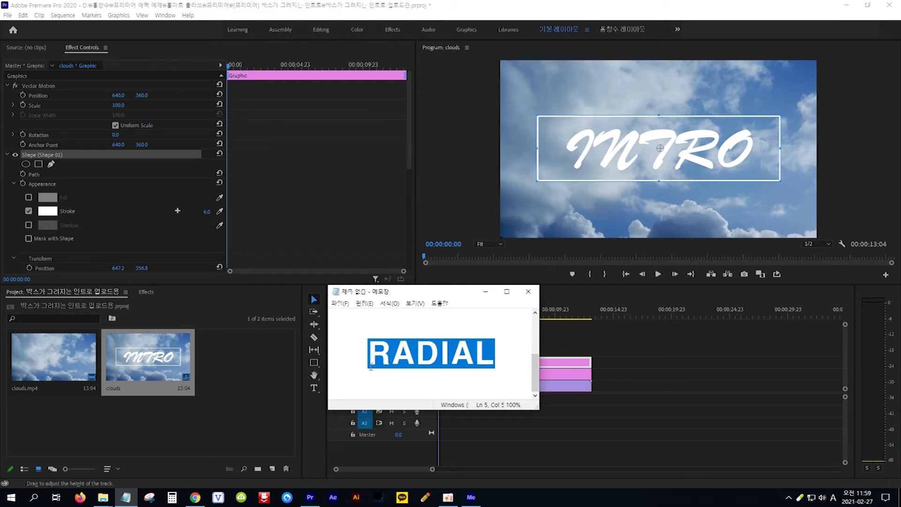
{"action": "left_click", "coordinate": [147, 291]}
{"action": "left_click", "coordinate": [68, 303]}
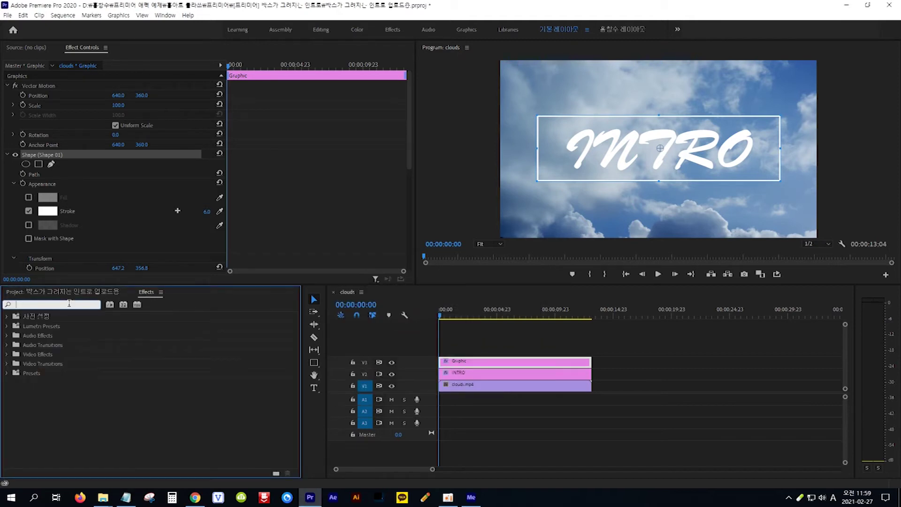
{"action": "key", "text": "ctrl+v"}
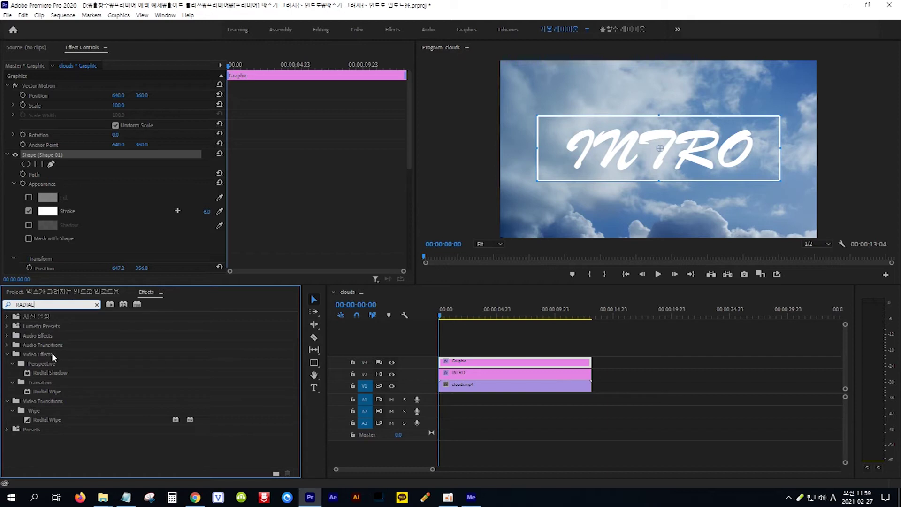
{"action": "left_click", "coordinate": [53, 390]}
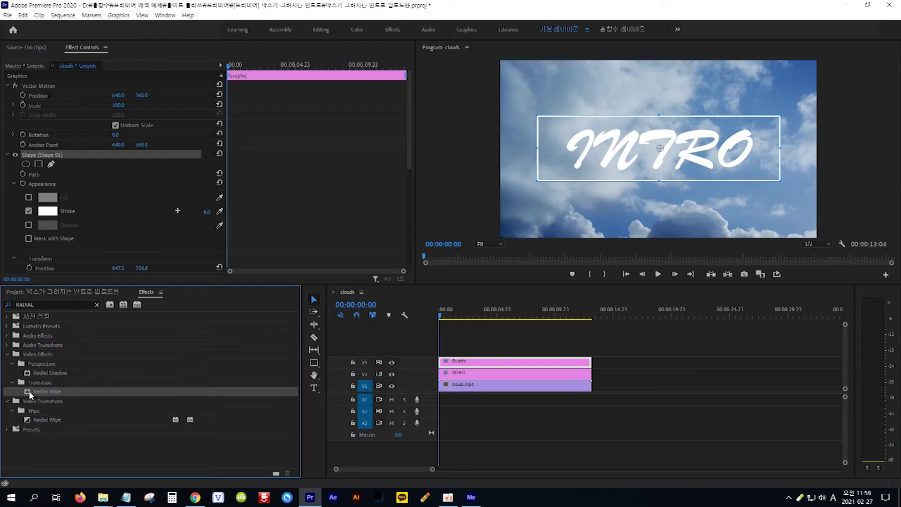
{"action": "left_click_drag", "start_coordinate": [28, 393], "coordinate": [492, 366]}
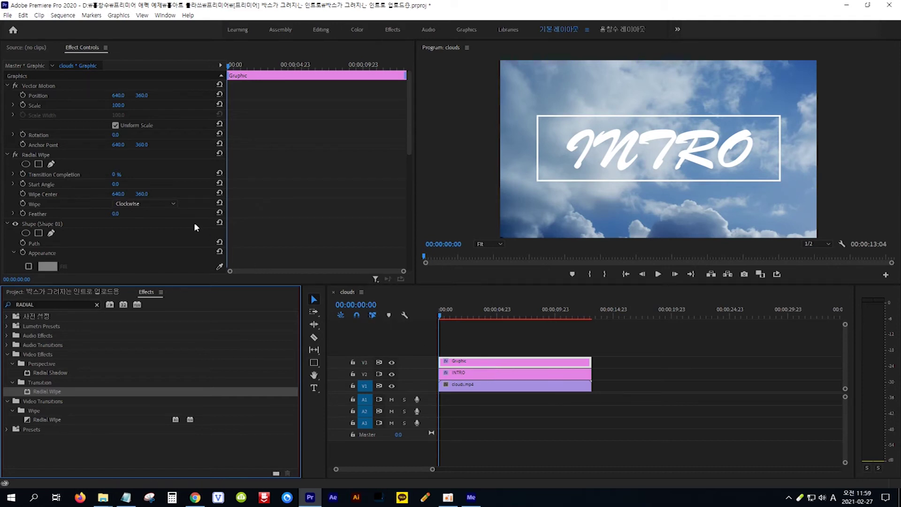
Step: Set the Radial Wipe's Transition Completion to 100% on the rectangle graphic
{"action": "left_click", "coordinate": [57, 157]}
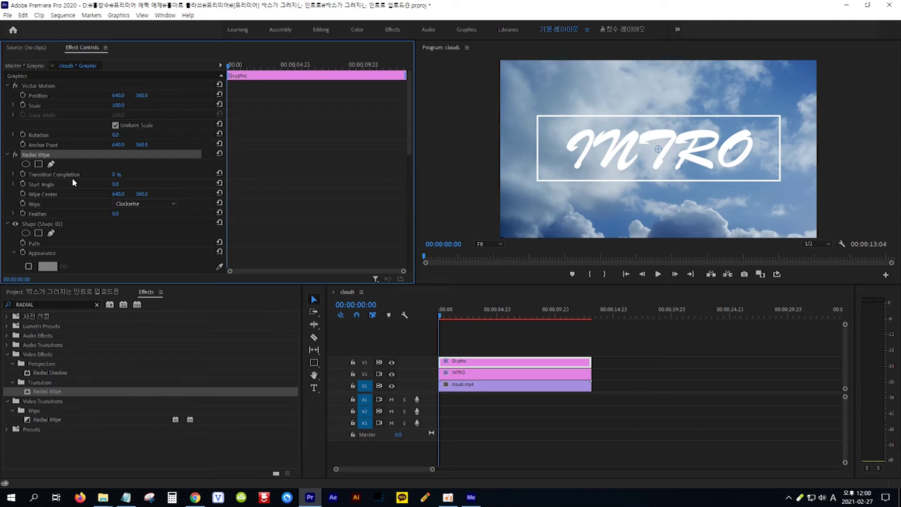
{"action": "left_click", "coordinate": [115, 174]}
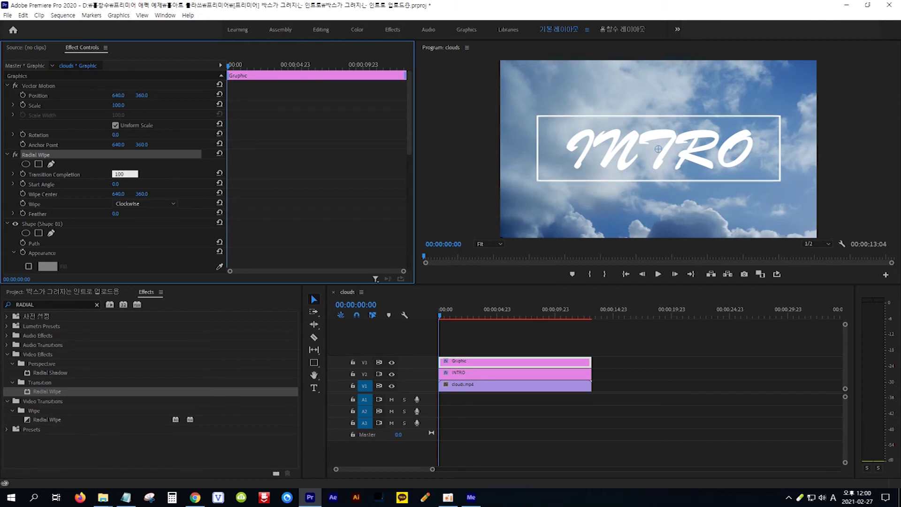
{"action": "key", "text": "Return"}
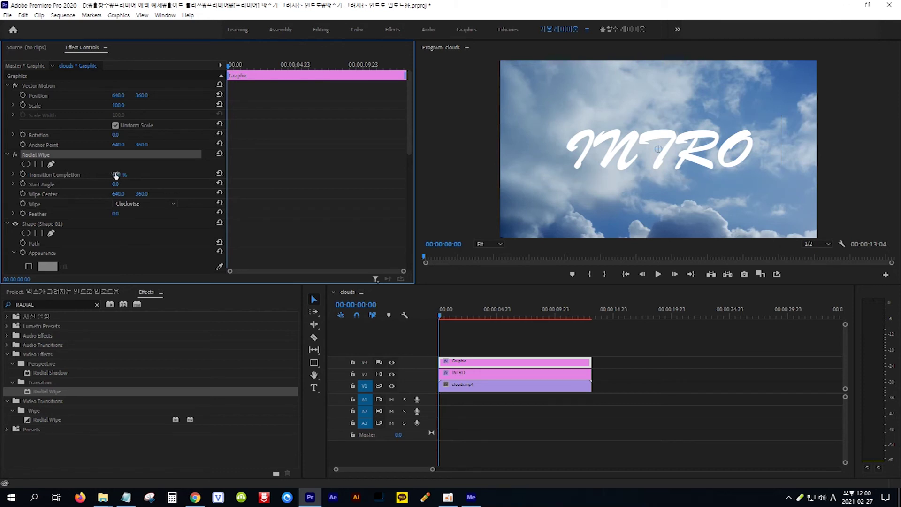
Step: Animate the Radial Wipe's Transition Completion with a keyframe at the clip's start and a 0% keyframe at 00:00:01:00
{"action": "left_click", "coordinate": [22, 174]}
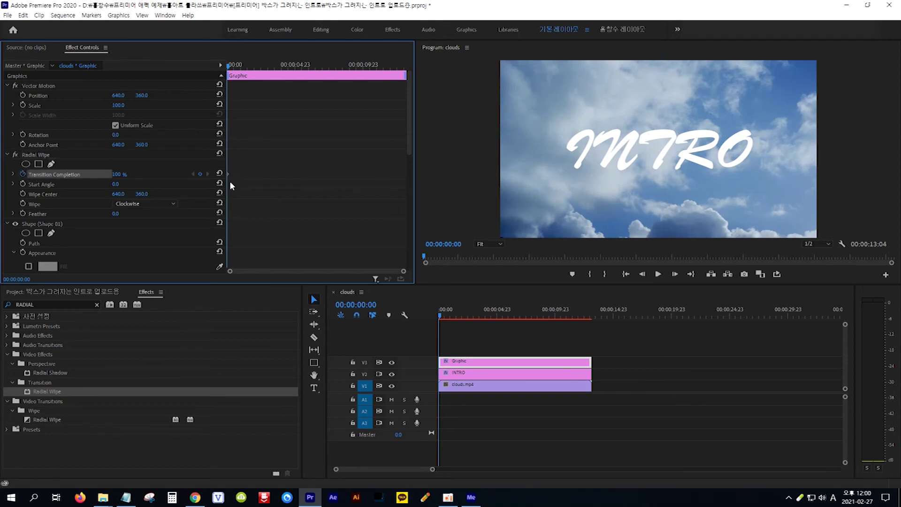
{"action": "left_click", "coordinate": [361, 306]}
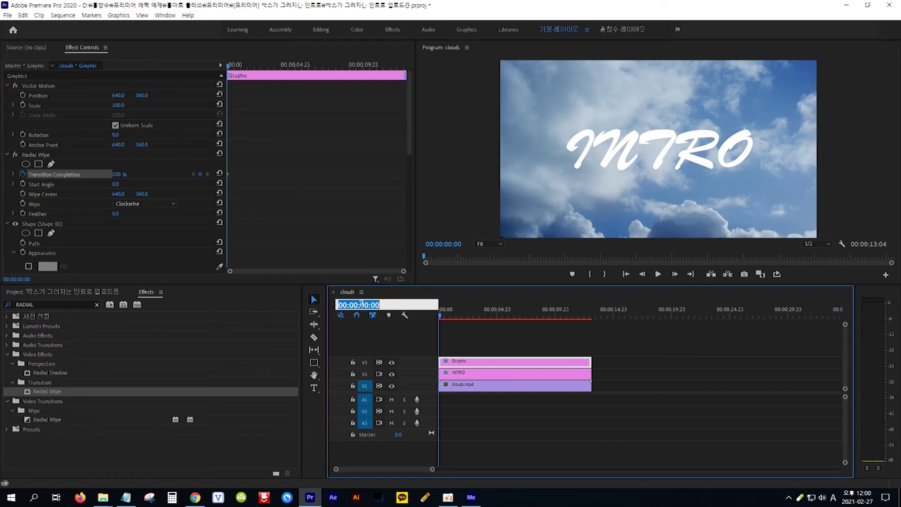
{"action": "type", "text": "1."}
{"action": "key", "text": "Return"}
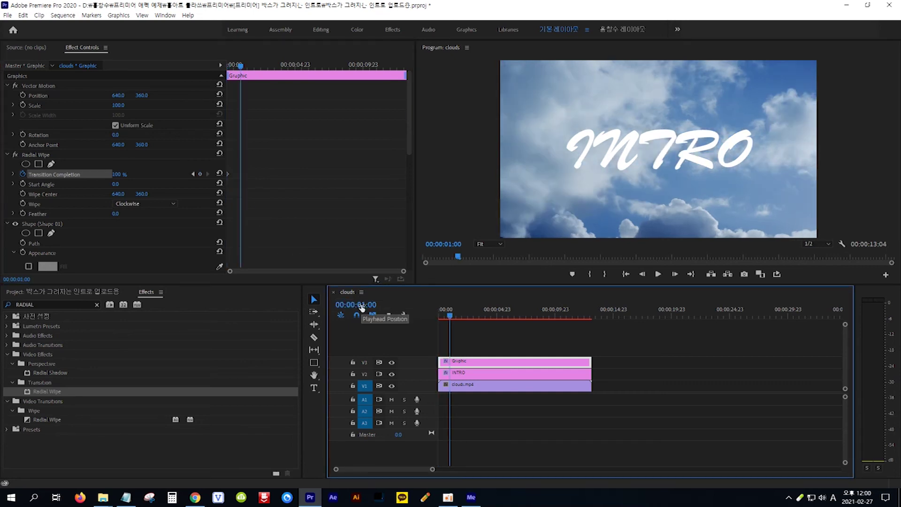
{"action": "left_click", "coordinate": [119, 176]}
{"action": "type", "text": "0"}
{"action": "key", "text": "Return"}
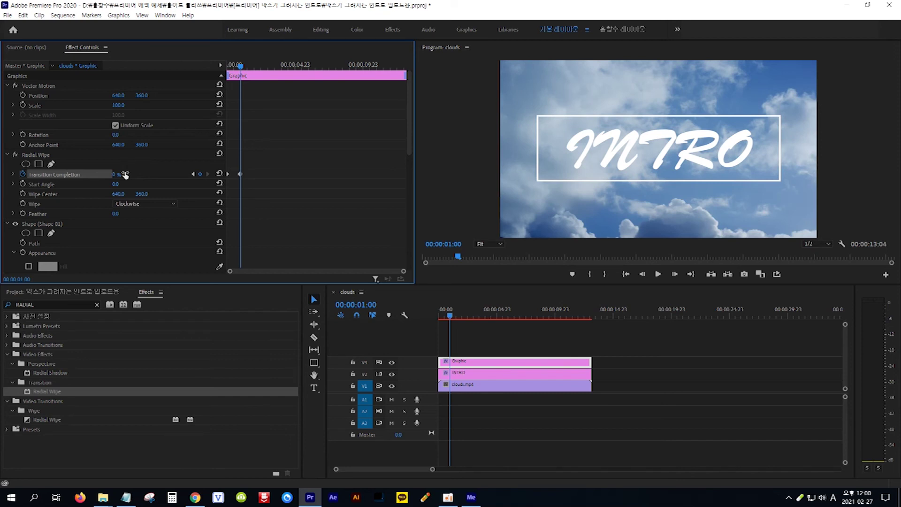
Step: Deselect the graphic clip and play the sequence from its beginning to preview the box animation
{"action": "left_click", "coordinate": [491, 346]}
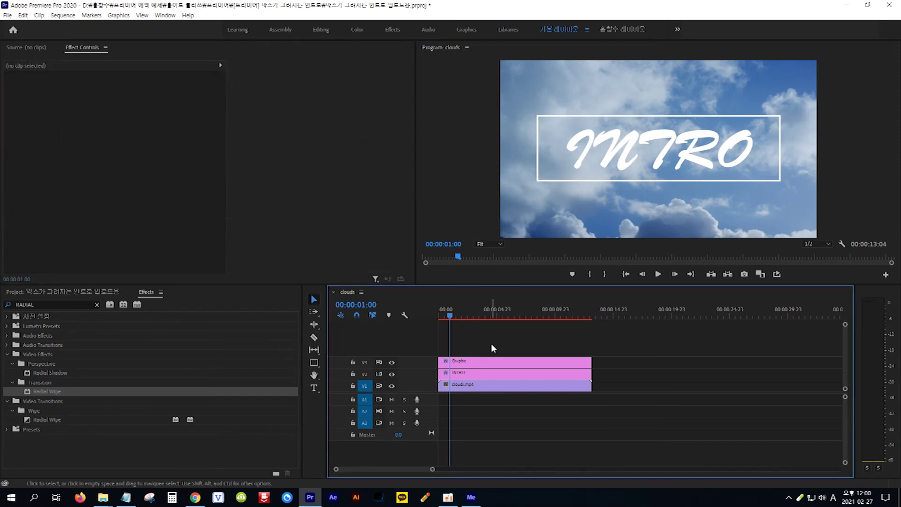
{"action": "key", "text": "Home"}
{"action": "key", "text": "space"}
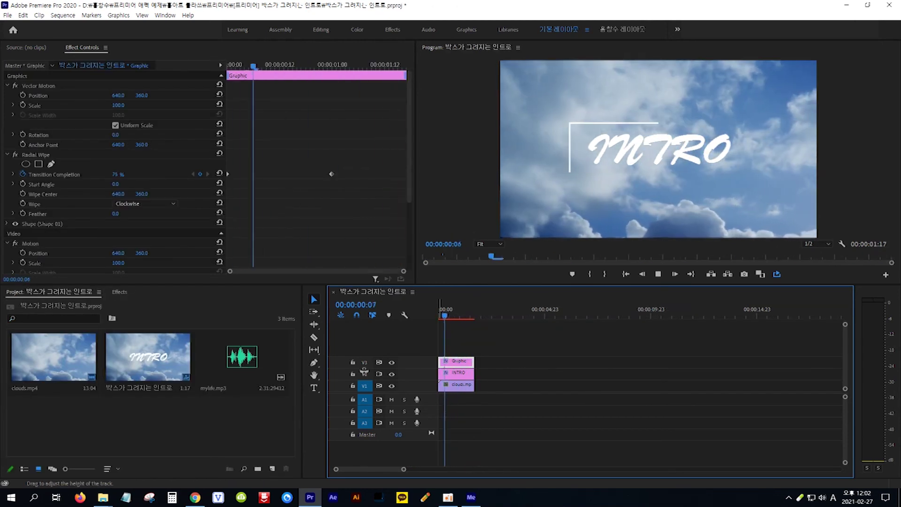
Step: Show the drawing tools grouped with the Pen tool
{"action": "left_click", "coordinate": [313, 363]}
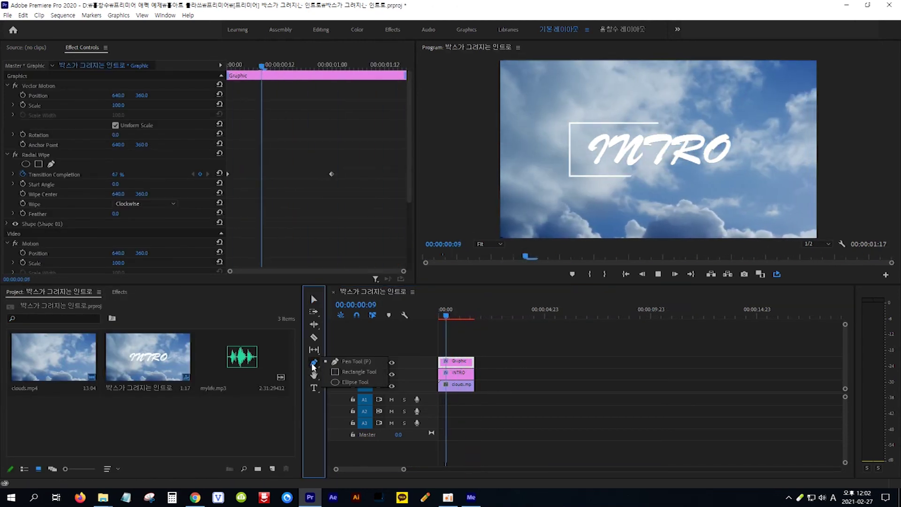